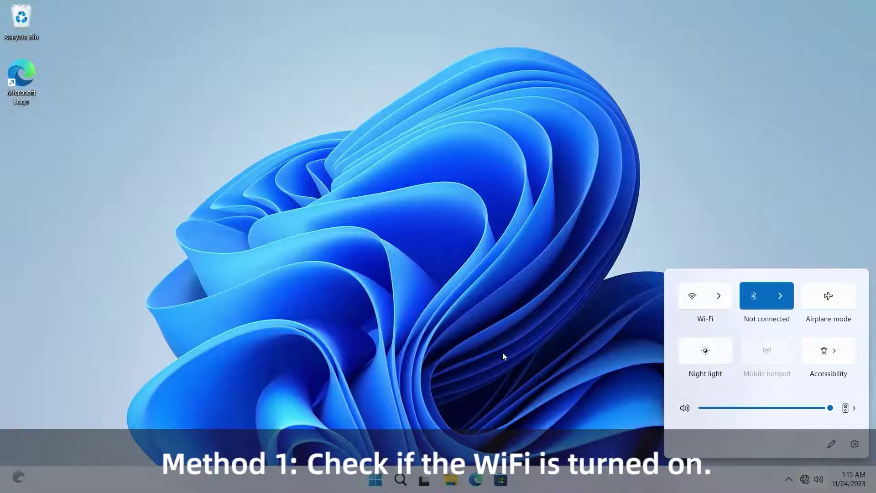
From Start, open Settings' Network & internet page and switch the Wi-Fi toggle to On.
key("super")
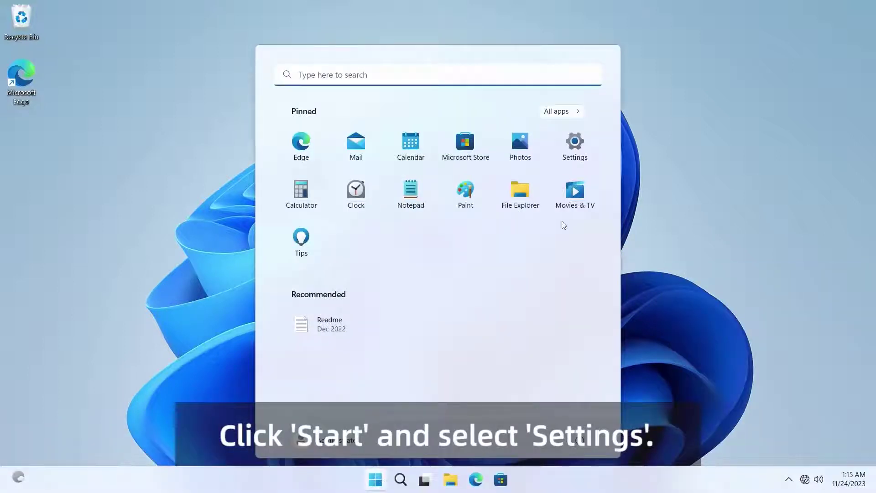
left_click(579, 159)
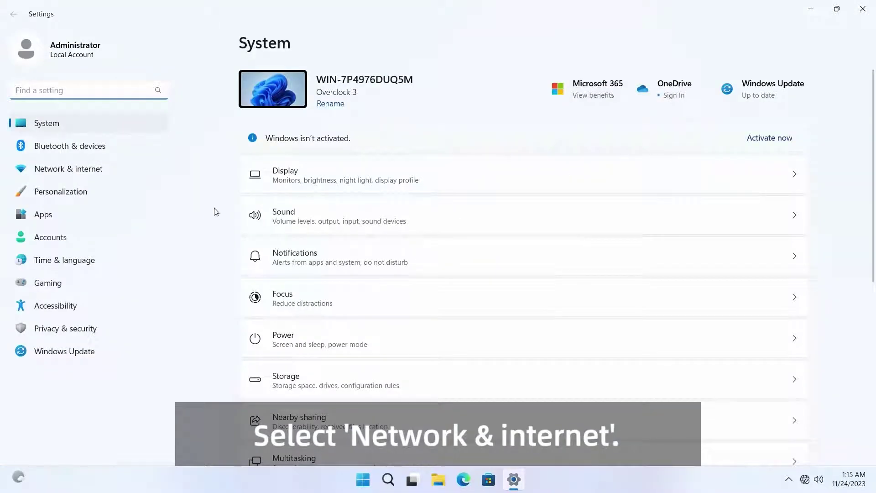
left_click(145, 169)
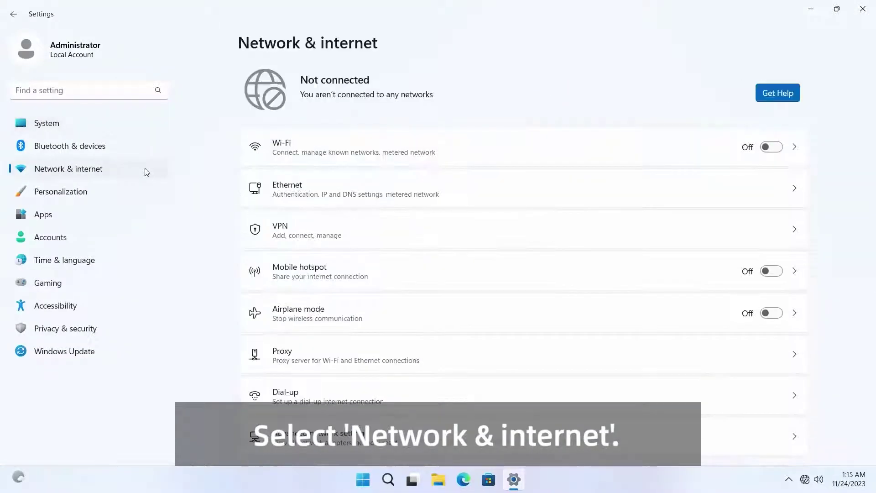
left_click(781, 151)
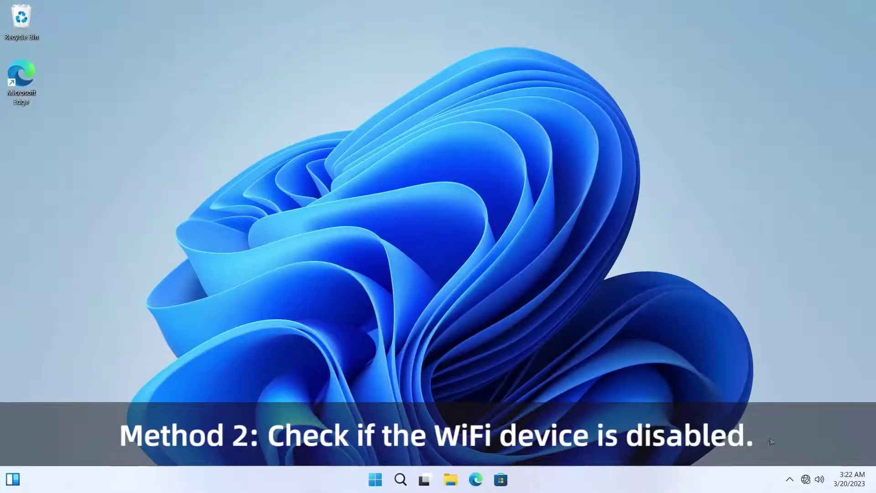
Check Quick Settings for a Wi-Fi tile, then open Device Manager from the Start right-click menu.
left_click(805, 480)
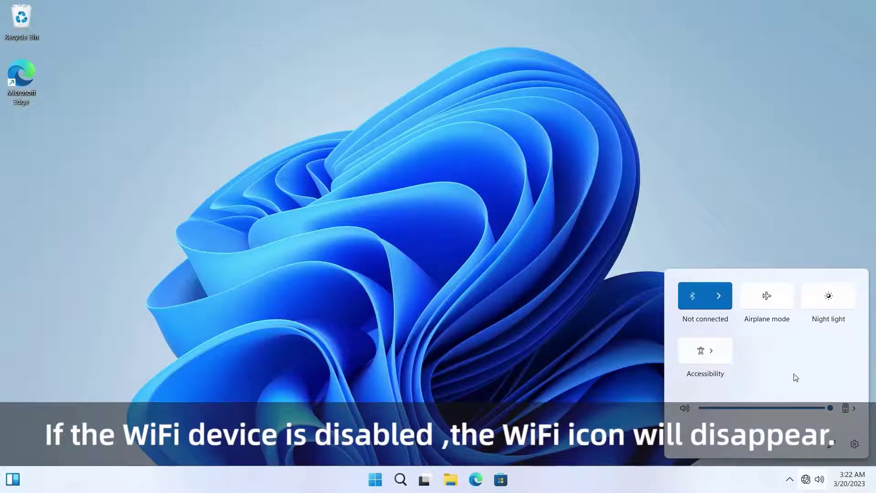
left_click(504, 405)
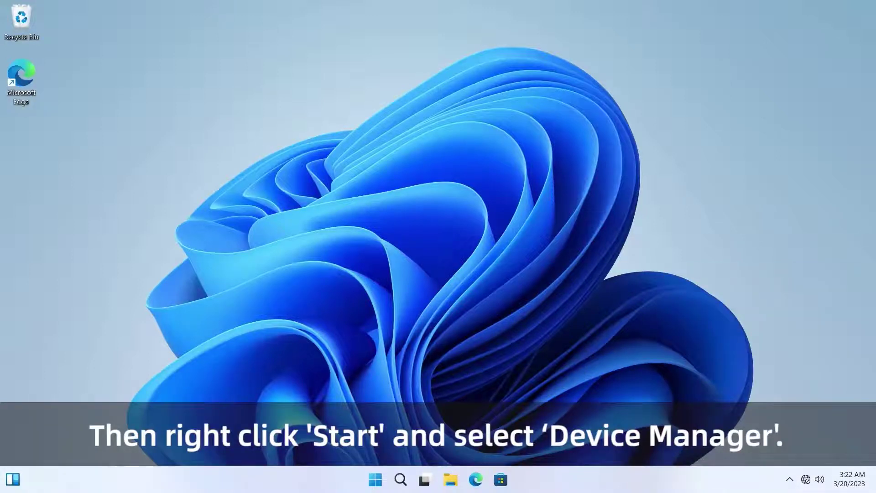
right_click(376, 479)
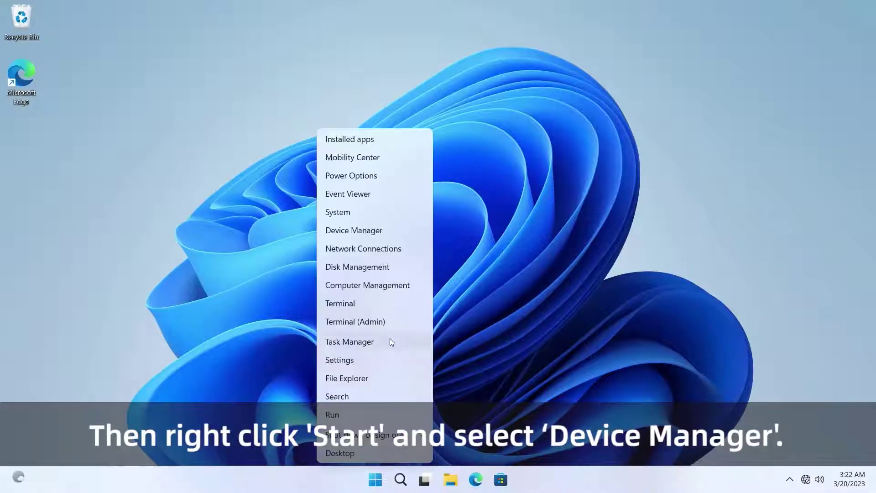
left_click(394, 230)
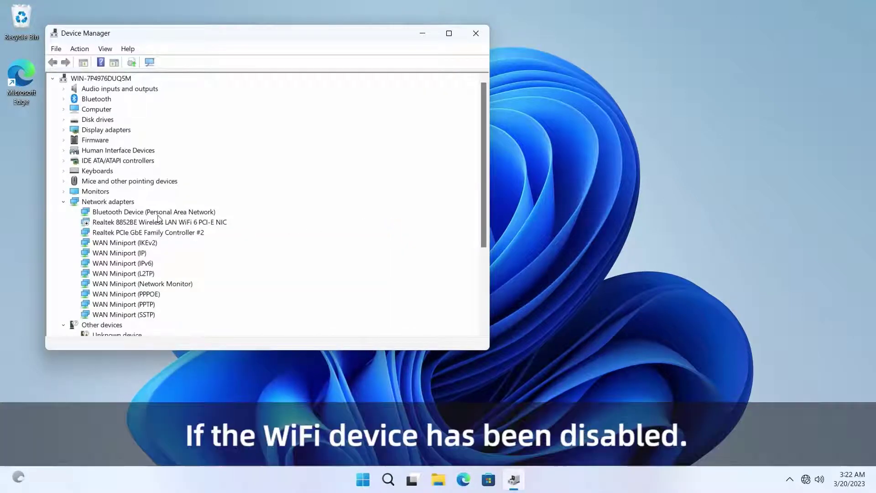
Enable the Realtek 8852BE Wireless LAN WiFi 6 PCI-E NIC and check Quick Settings for Wi-Fi.
left_click(160, 222)
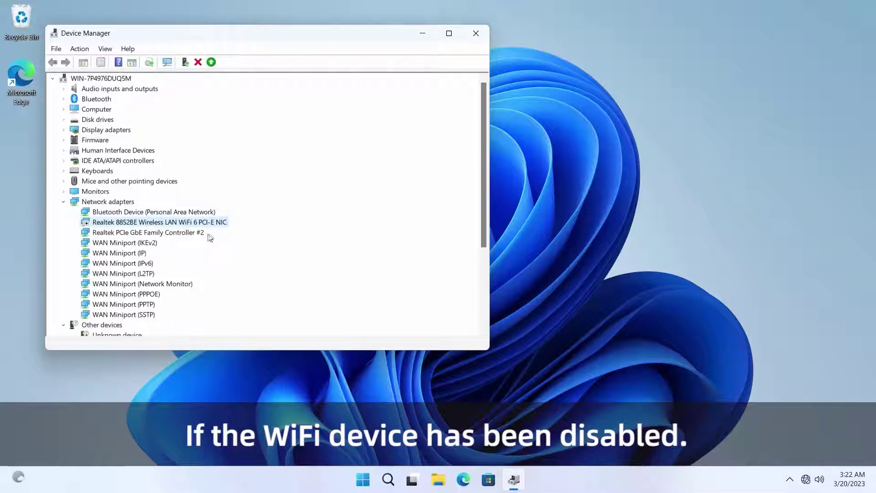
right_click(221, 225)
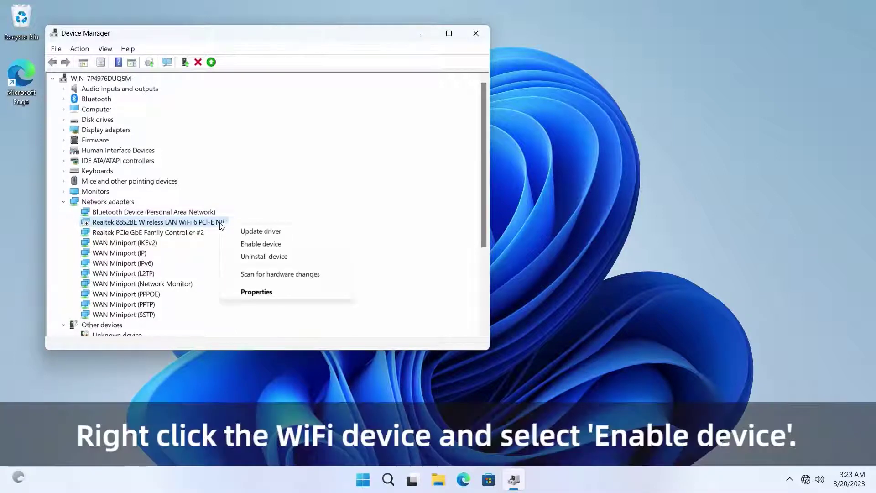
left_click(261, 244)
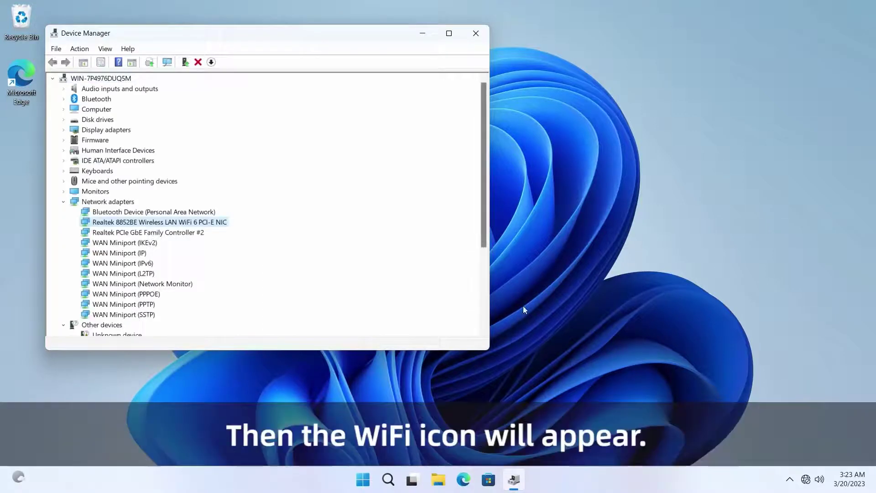
left_click(806, 480)
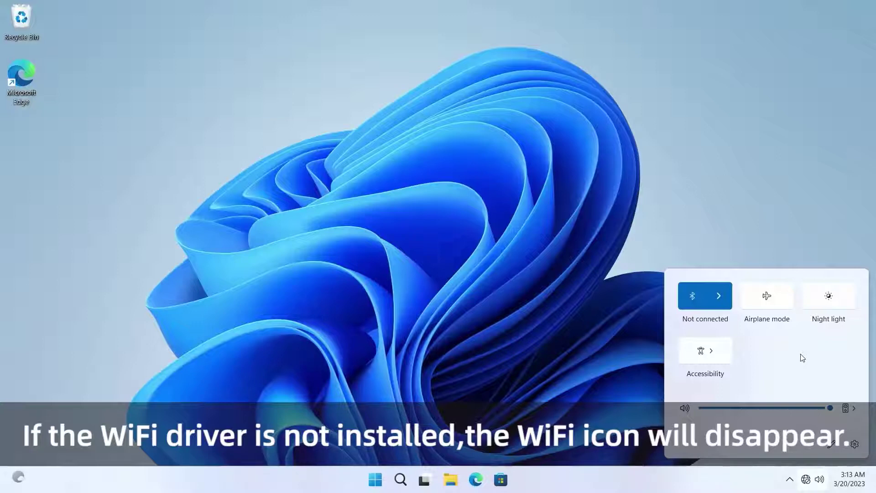
Close Quick Settings and reopen Device Manager from the Start right-click menu.
left_click(448, 404)
right_click(375, 479)
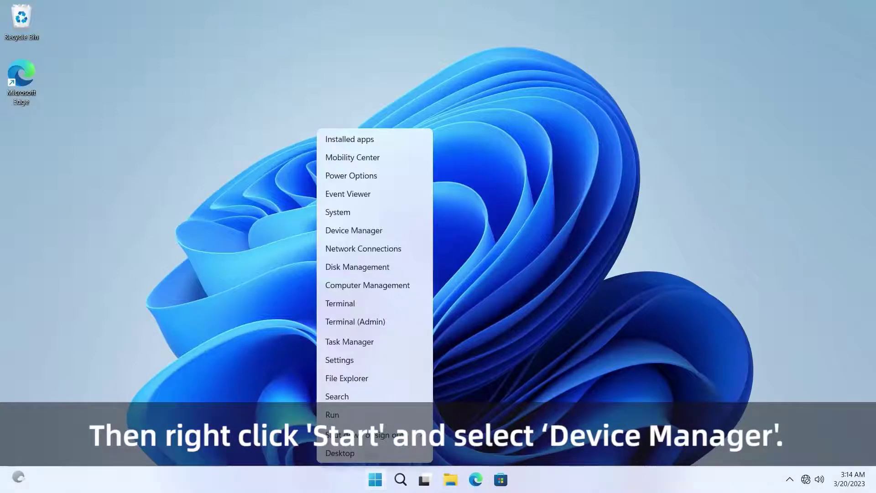
left_click(391, 230)
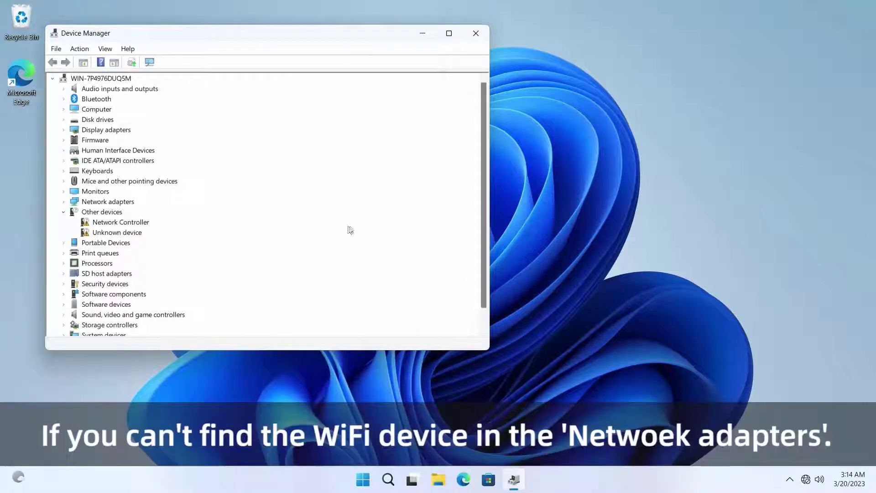
Expand Network adapters, see no Wi-Fi device, and select Network Controller under Other devices.
left_click(65, 202)
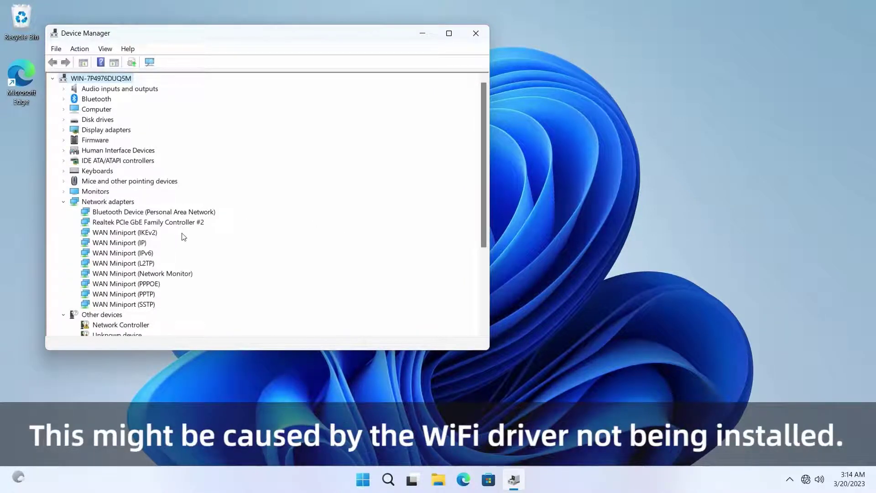
scroll(176, 242, "down", 2)
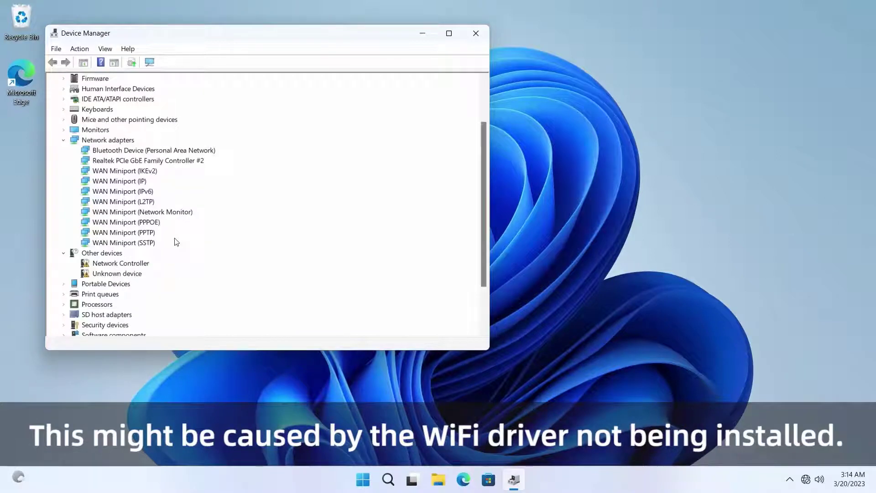
left_click(101, 255)
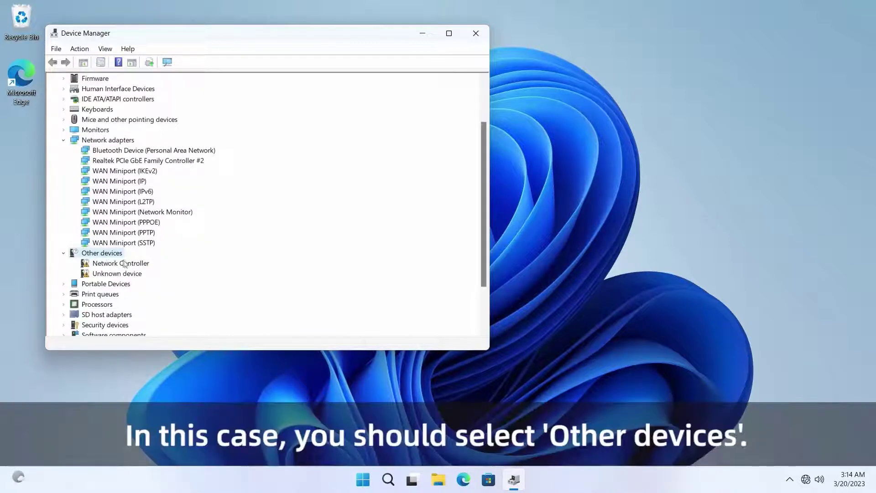
left_click(147, 265)
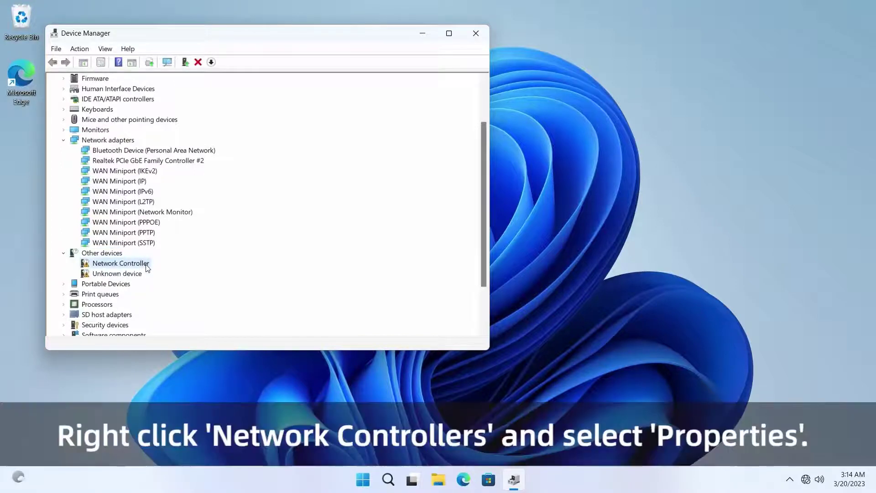
Read the Network Controller's Hardware Ids (VEN_10EC&DEV_B852) in its Properties Details tab, then close it.
right_click(148, 265)
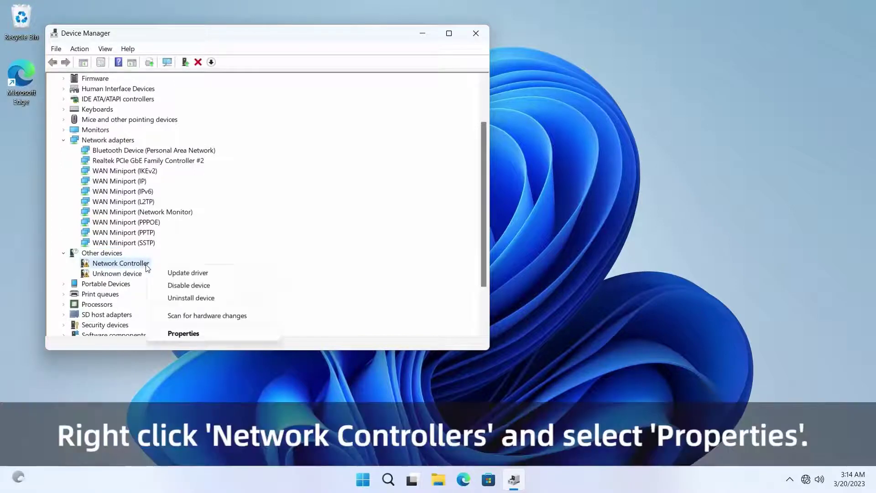
left_click(178, 334)
left_click(223, 86)
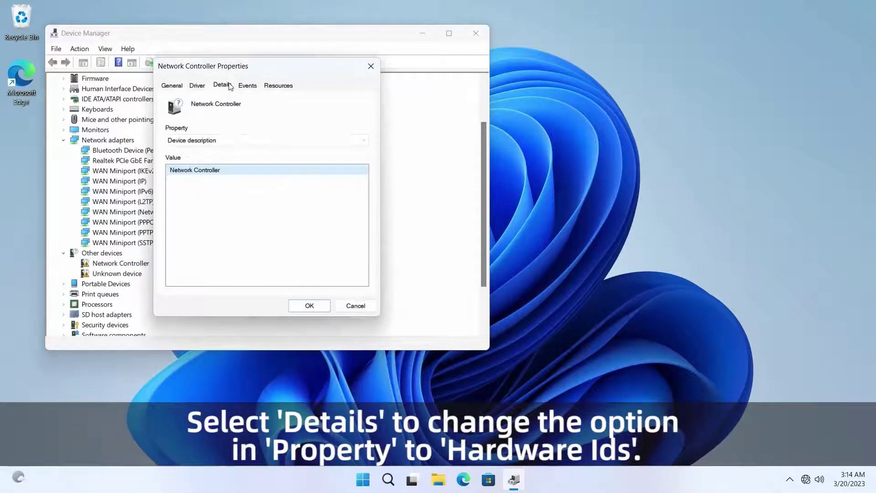
left_click(366, 141)
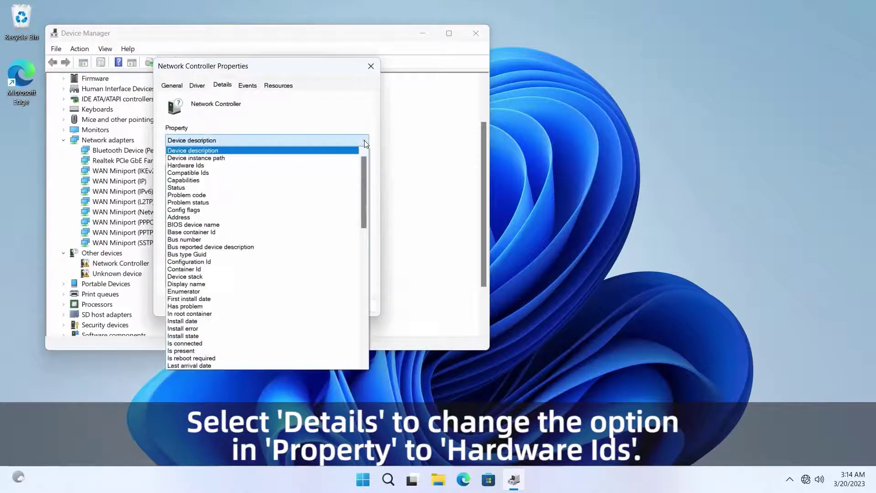
left_click(337, 169)
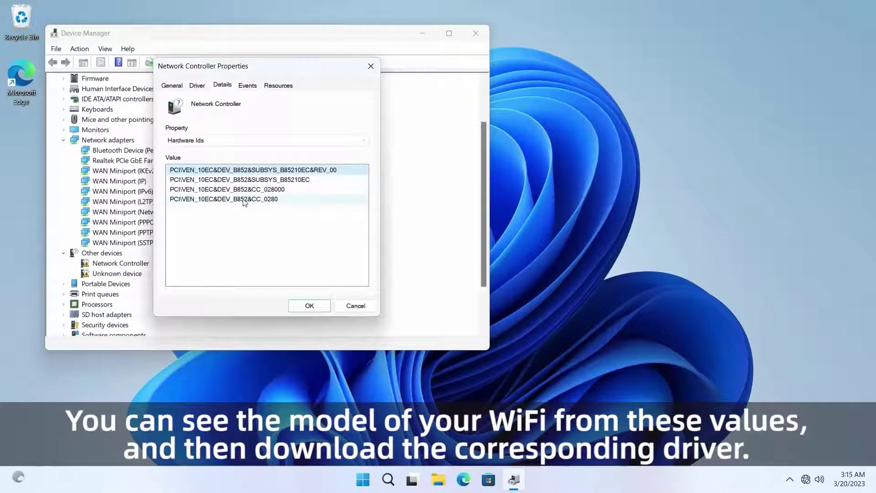
left_click(371, 67)
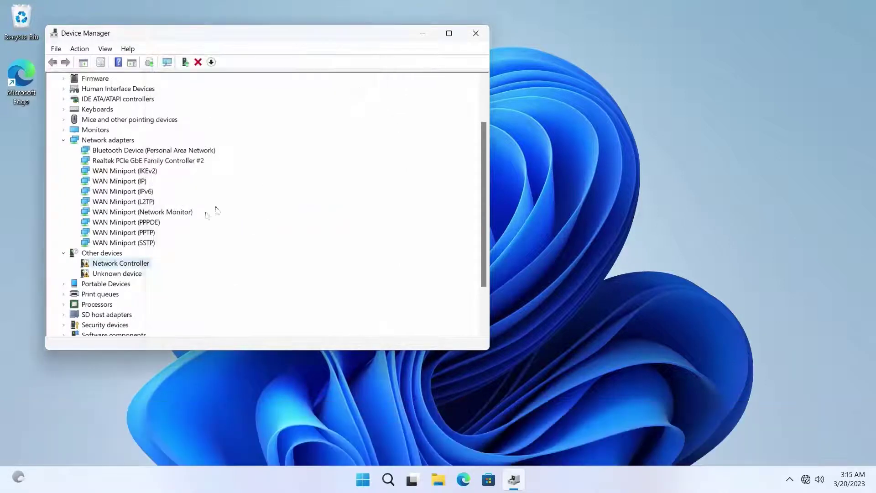
Install the Network Controller driver from the Realtek 8852BE Wireless LAN WiFi folder, then check Quick Settings.
right_click(151, 269)
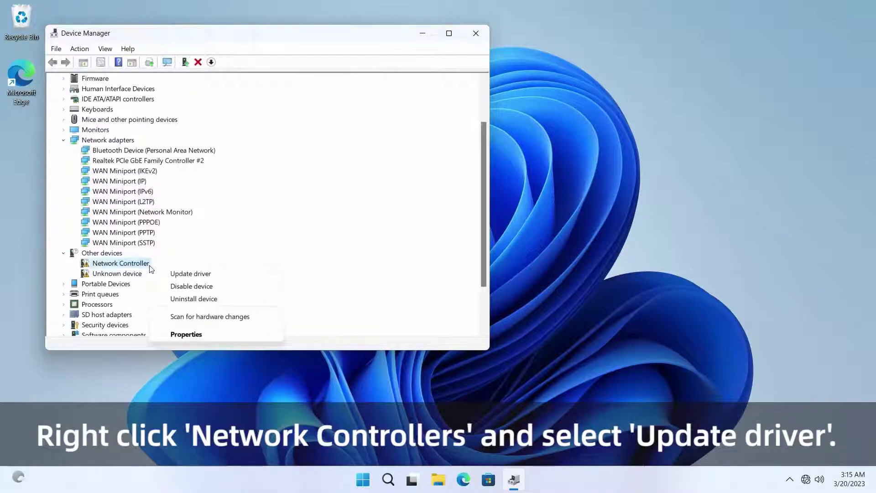
left_click(221, 278)
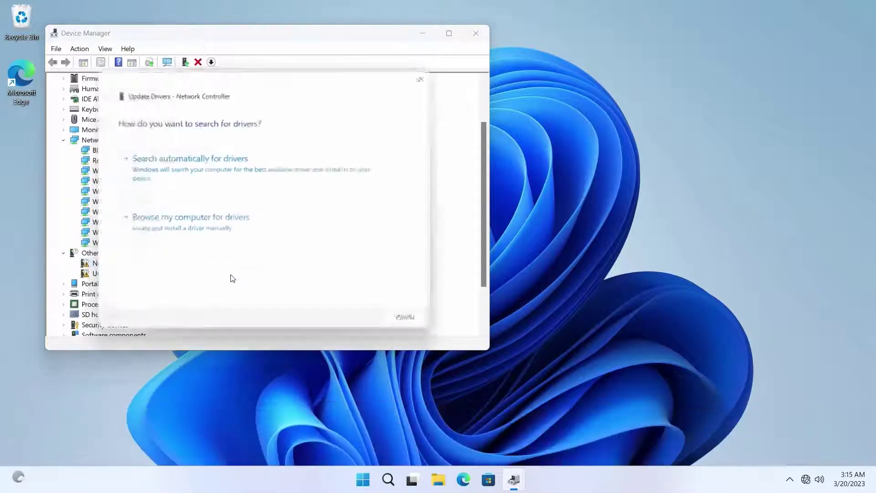
left_click(254, 241)
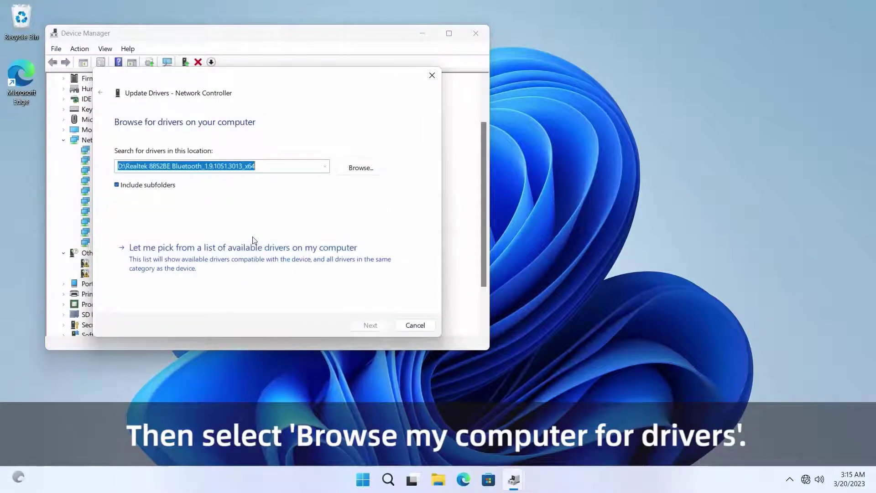
left_click(363, 168)
left_click(411, 238)
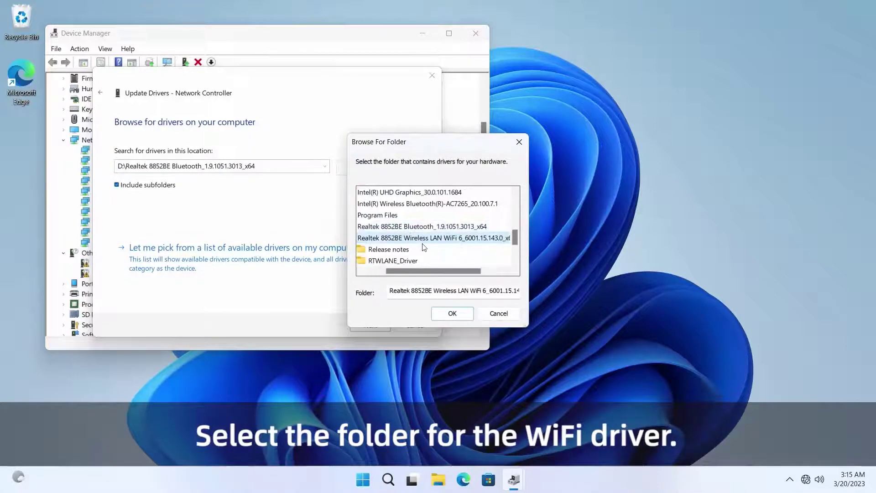
left_click(453, 313)
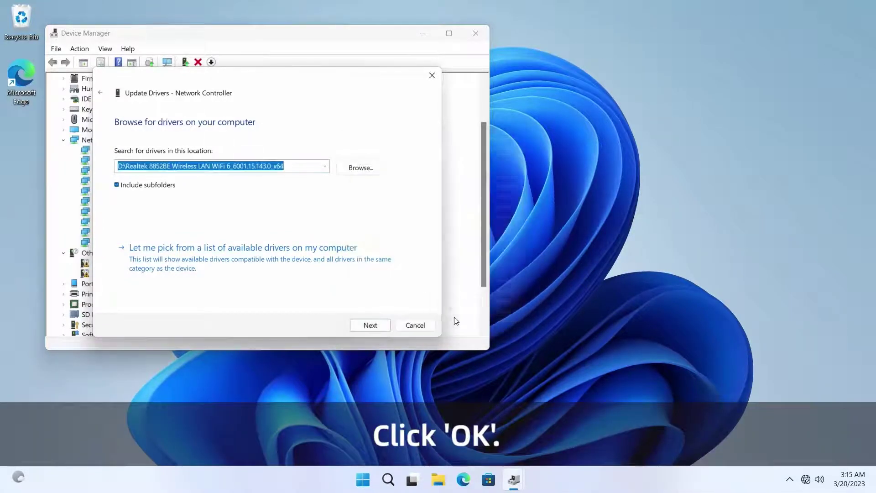
left_click(357, 327)
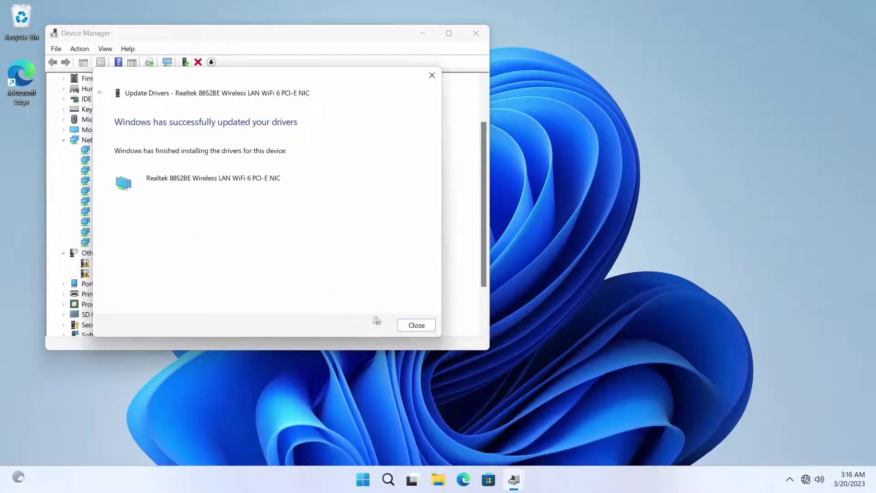
left_click(416, 325)
left_click(815, 478)
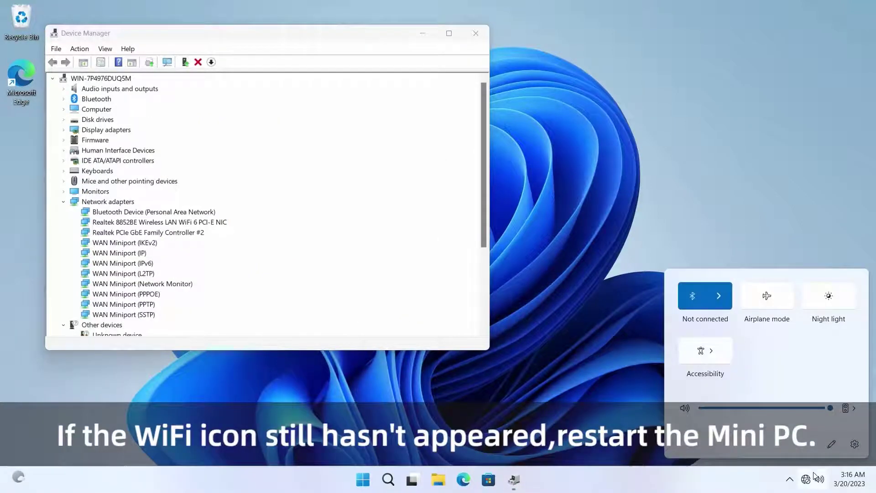
Restart the PC from the Start right-click menu and check Quick Settings after reboot.
right_click(363, 479)
mouse_move(342, 430)
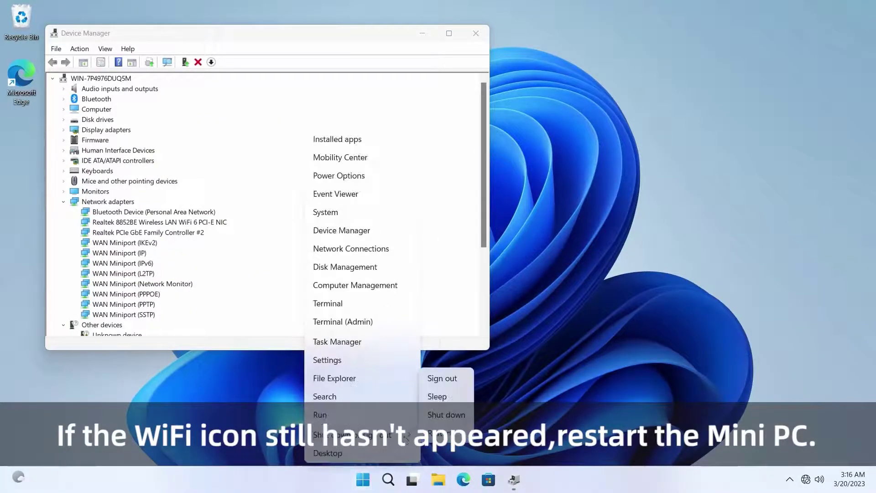
left_click(440, 430)
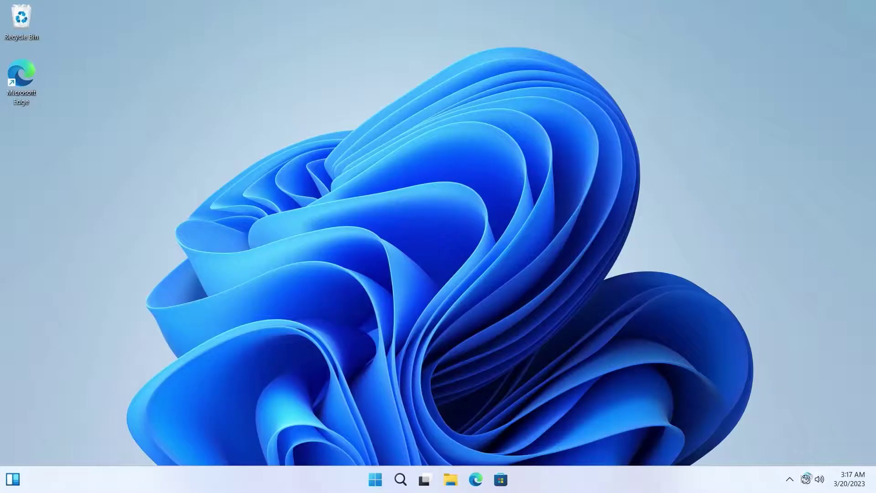
left_click(807, 480)
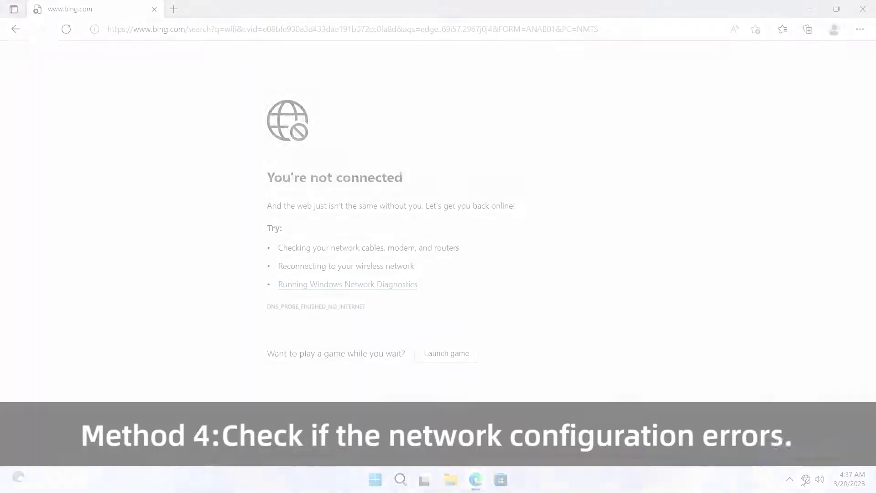
Connect to the IPLC_WIFI_5G network from Quick Settings' Wi-Fi list, then bring up Start.
left_click(805, 481)
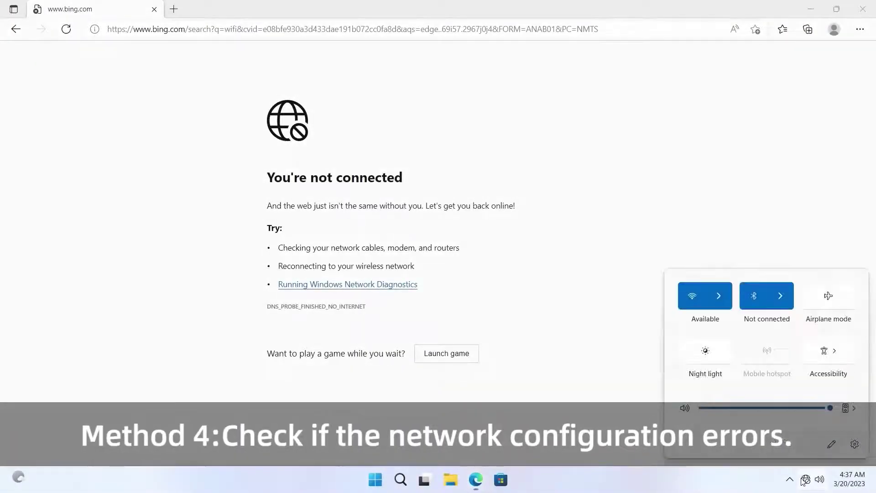
left_click(719, 295)
left_click(740, 273)
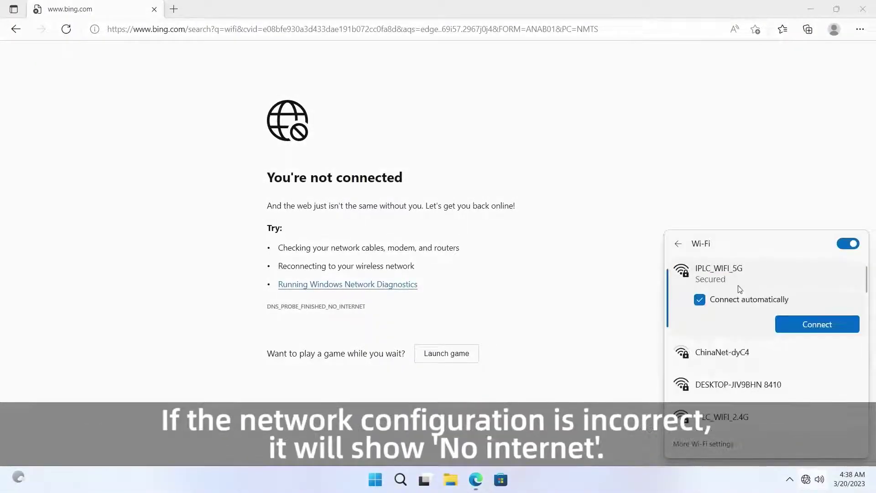
left_click(801, 323)
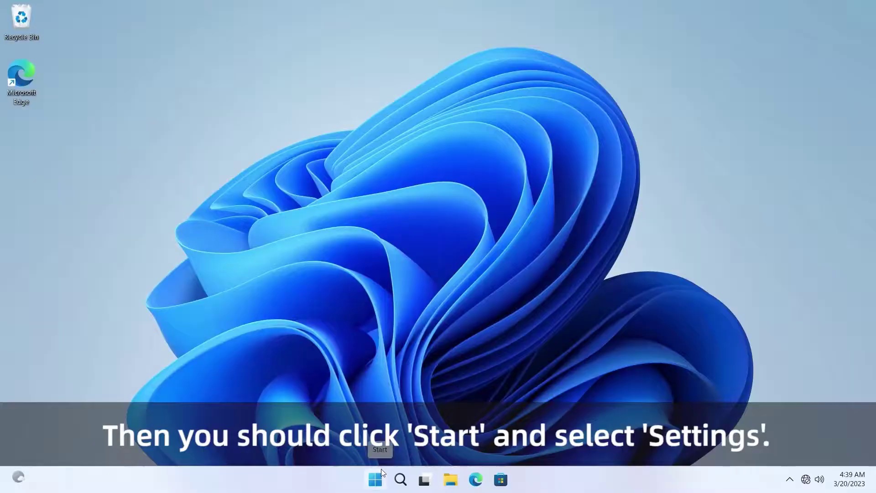
left_click(381, 470)
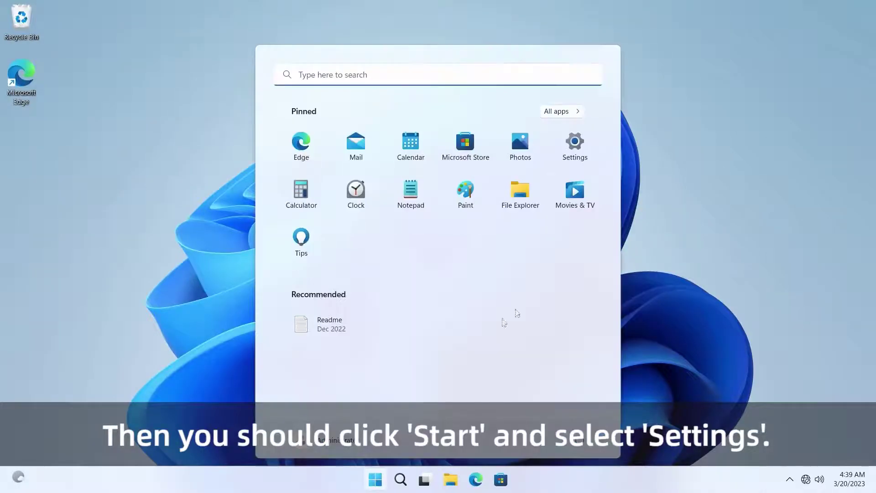
Open Settings' IPLC_WIFI_5G properties to view its manual IP 192.168.60.2 and gateway 192.168.60.1.
left_click(577, 158)
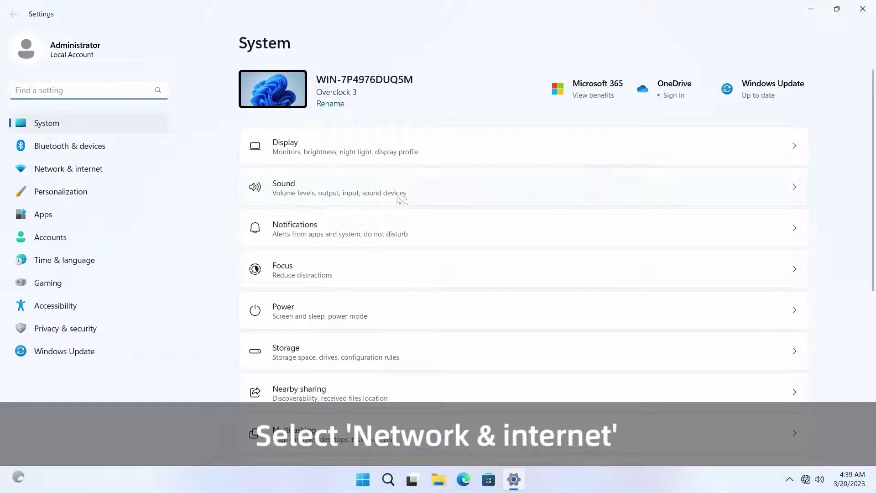
left_click(147, 169)
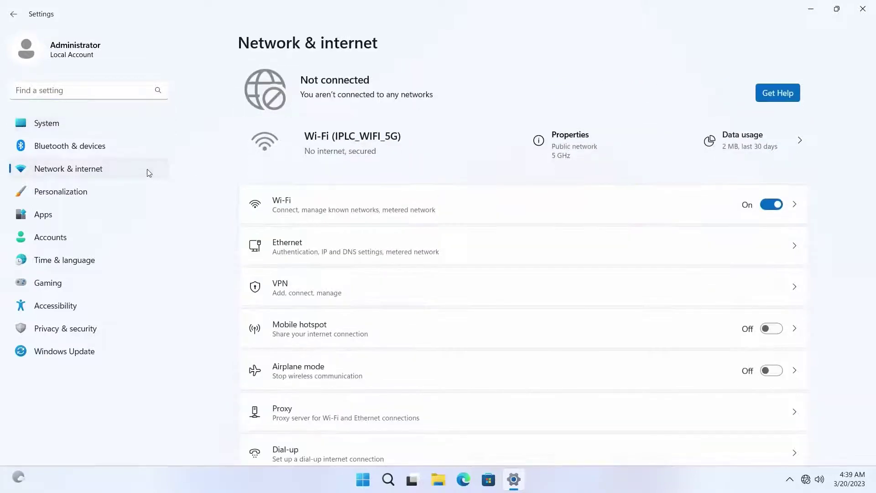
left_click(698, 205)
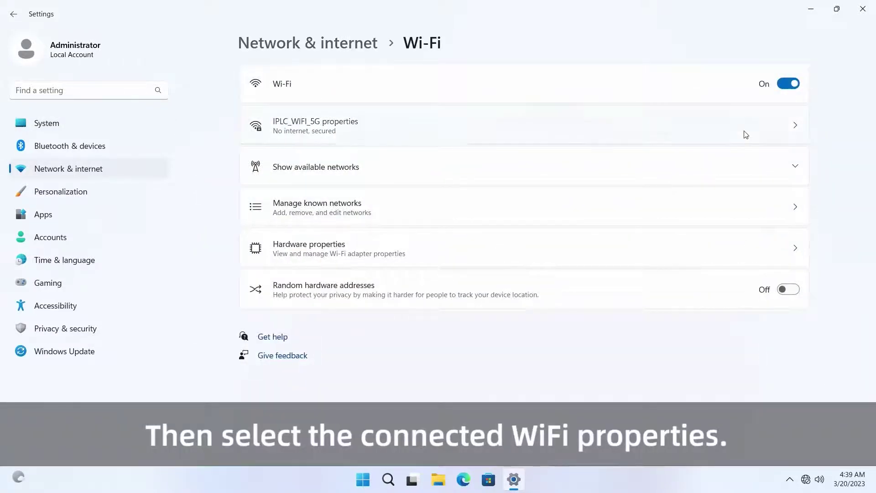
left_click(746, 134)
scroll(758, 192, "down", 2)
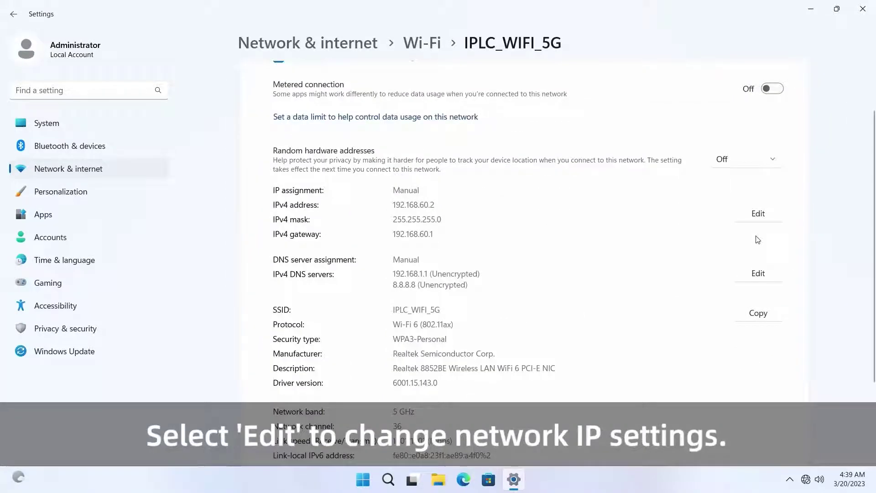
Change IPLC_WIFI_5G's IP assignment from Manual to Automatic (DHCP) and save.
left_click(758, 214)
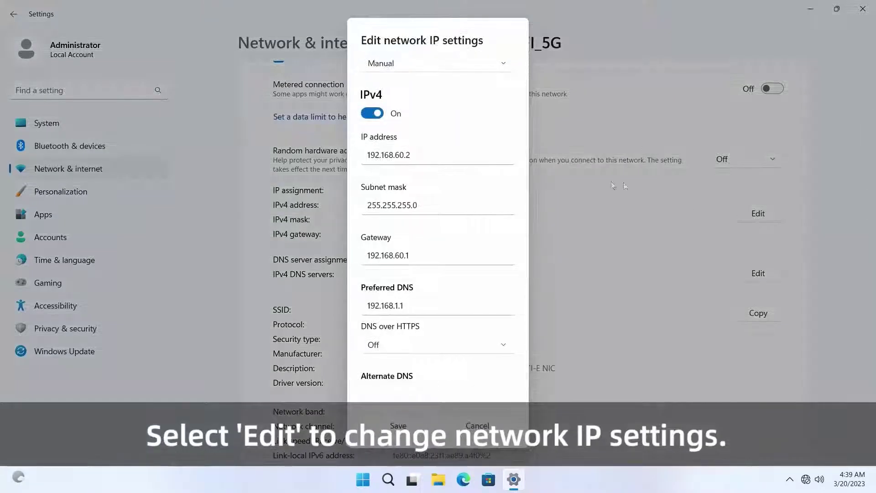
left_click(486, 68)
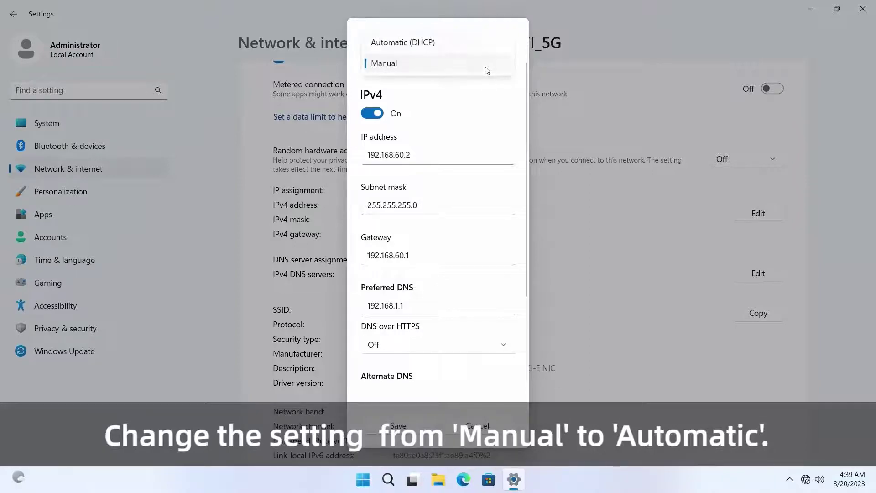
left_click(481, 44)
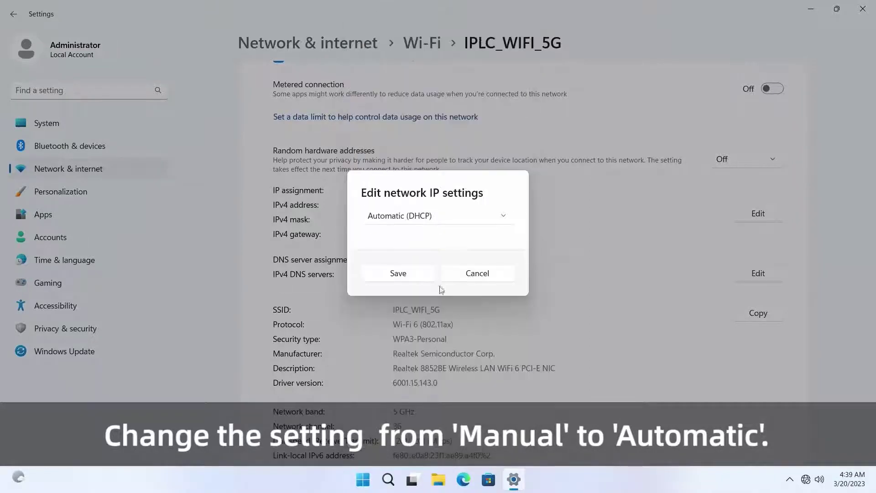
left_click(424, 278)
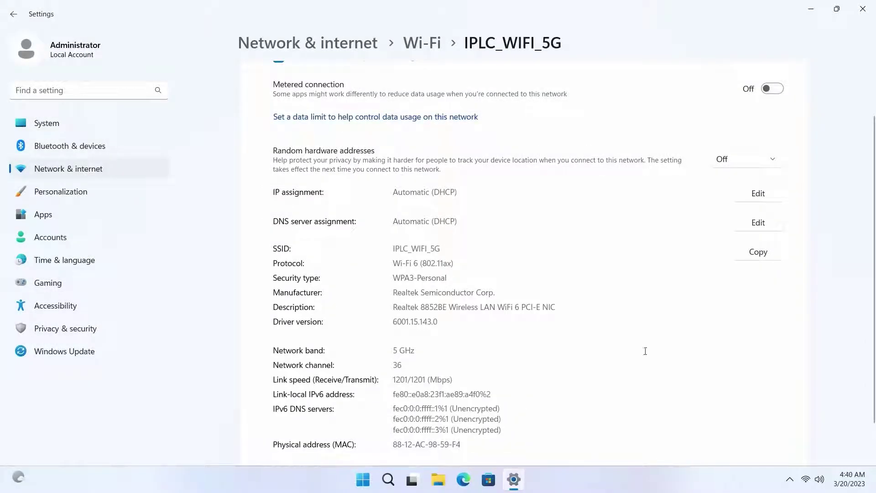
Check the Wi-Fi list in Quick Settings and launch Edge to test the connection.
left_click(806, 479)
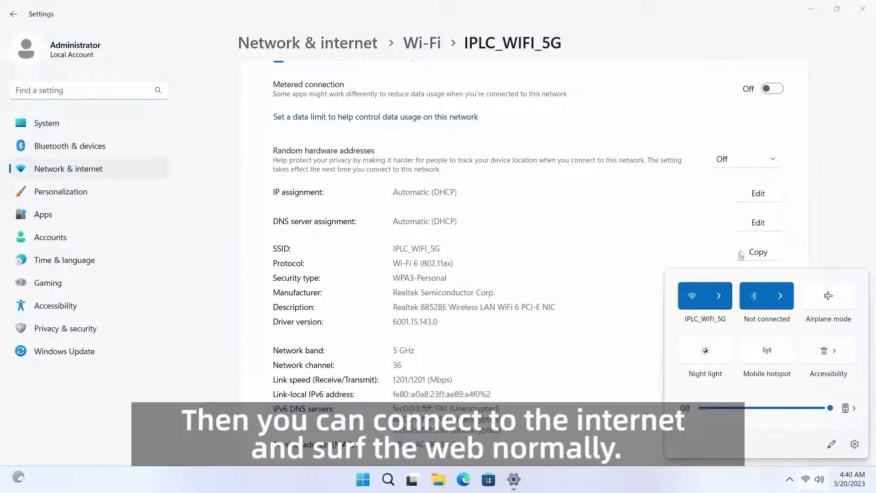
left_click(718, 296)
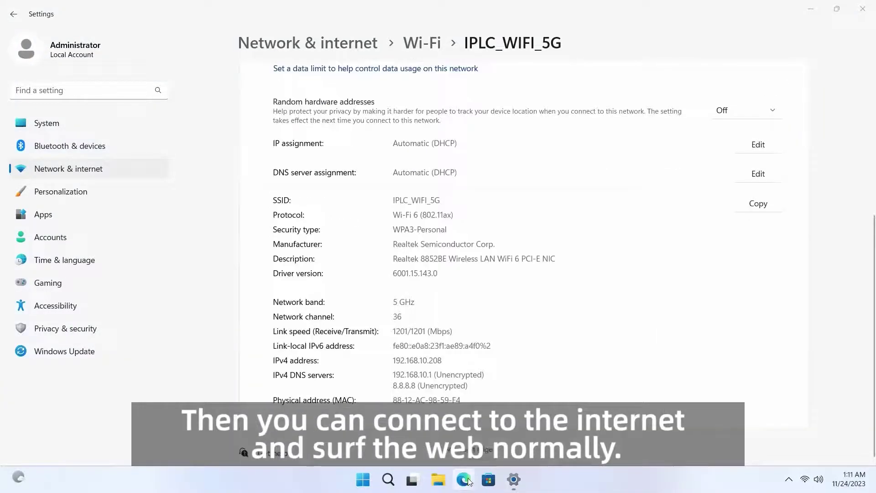
left_click(464, 480)
left_click(585, 215)
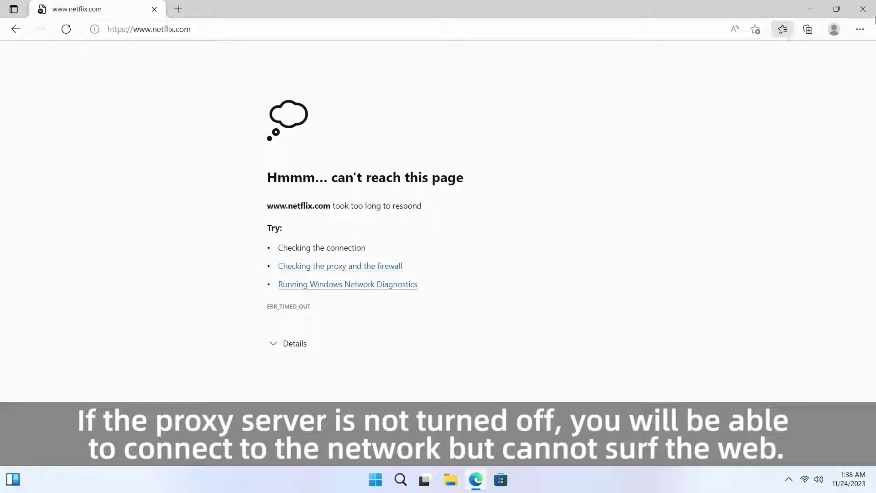
left_click(863, 9)
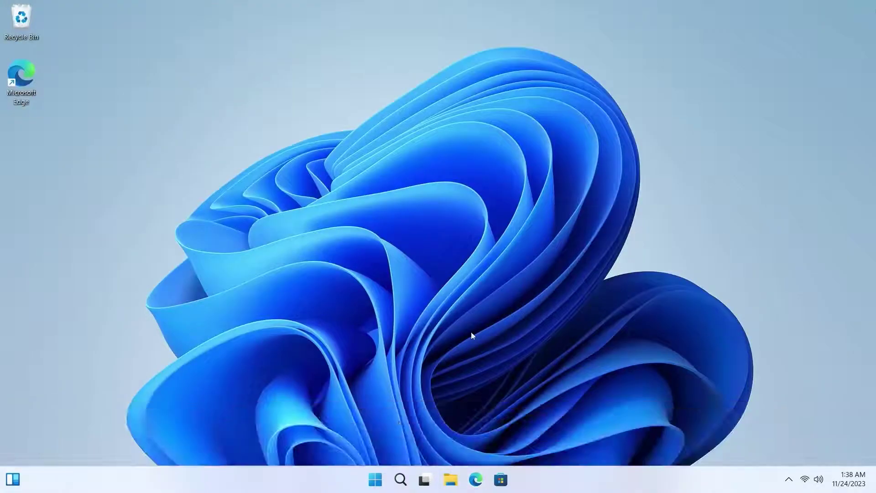
Switch Use a proxy server off in Settings' Proxy page and save, then verify LinkedIn loads in Edge.
left_click(371, 483)
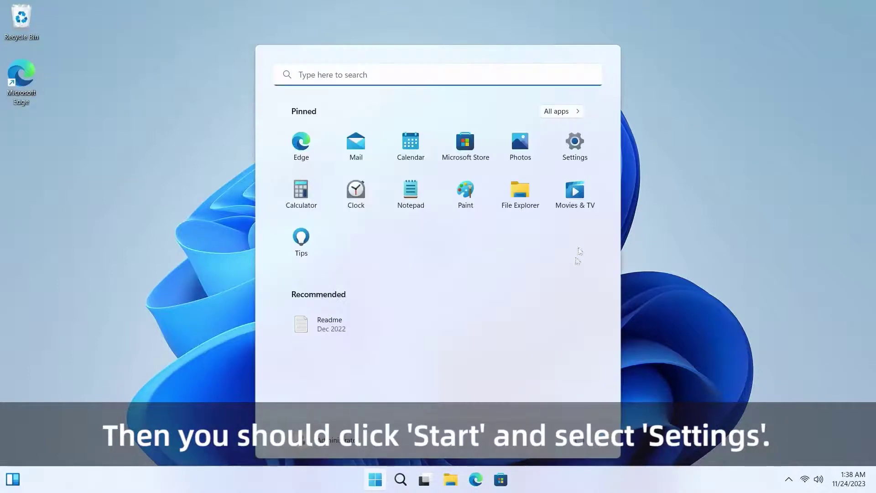
left_click(577, 143)
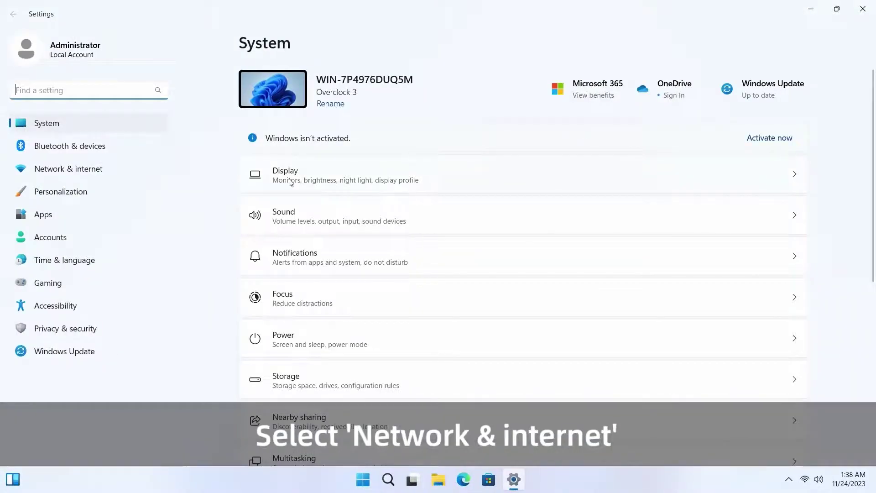
left_click(110, 171)
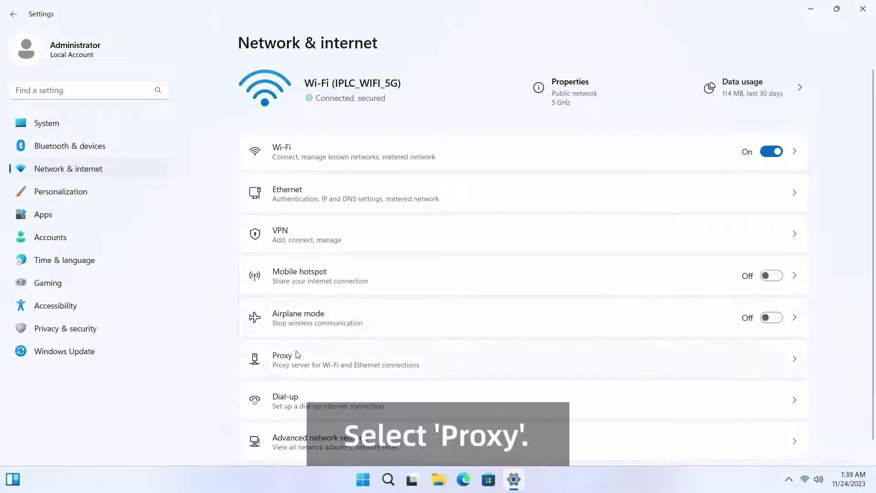
left_click(361, 369)
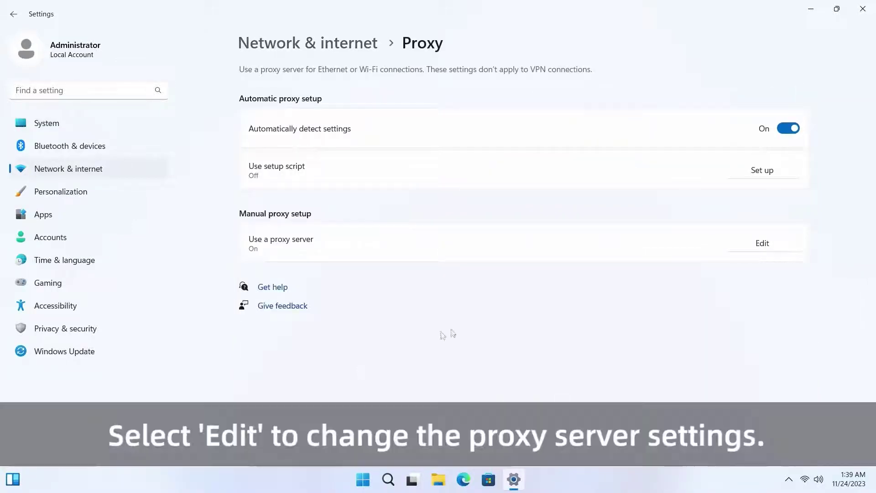
left_click(746, 249)
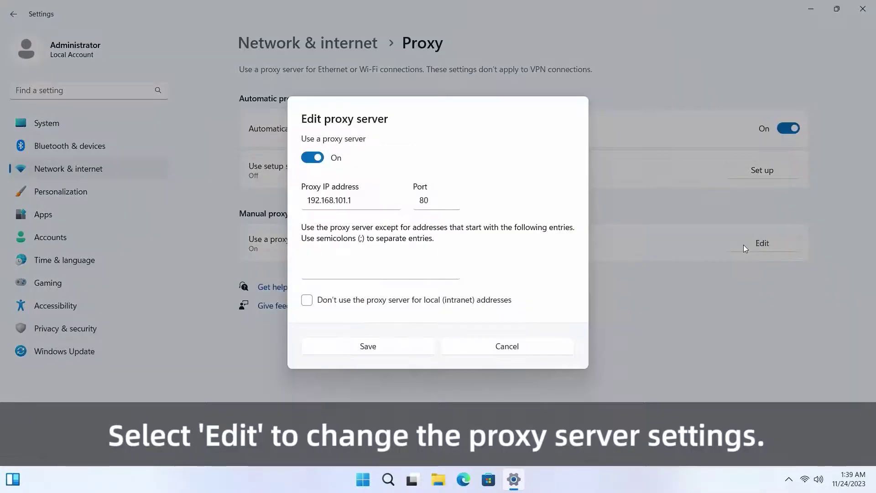
left_click(319, 160)
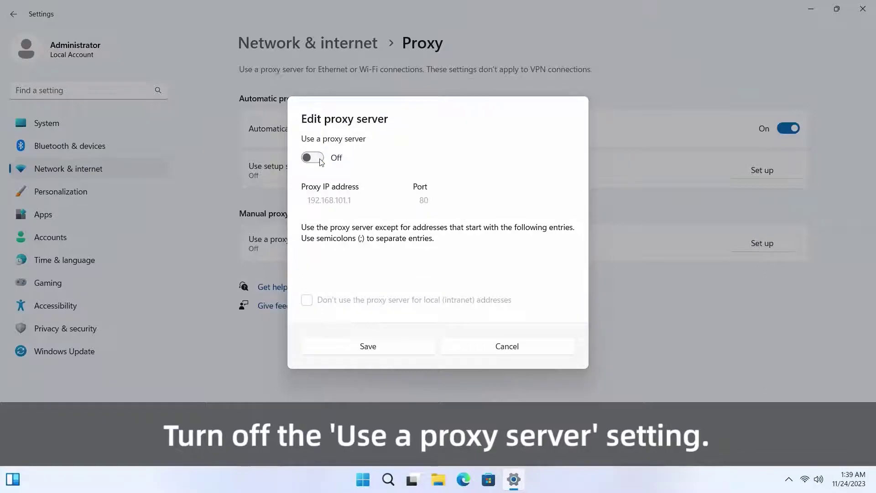
left_click(361, 348)
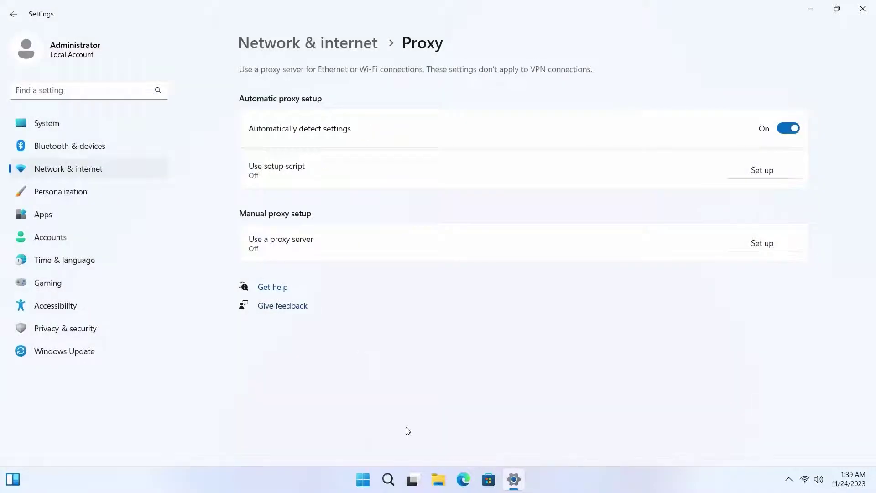
left_click(464, 479)
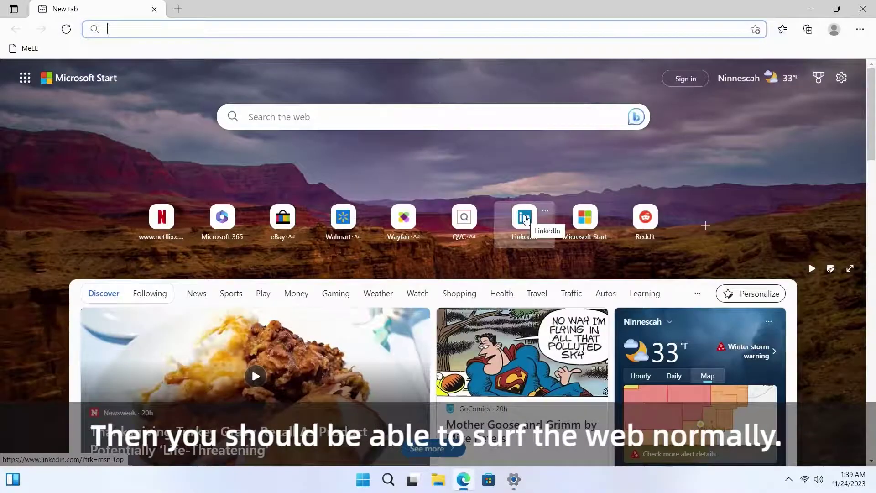
left_click(526, 218)
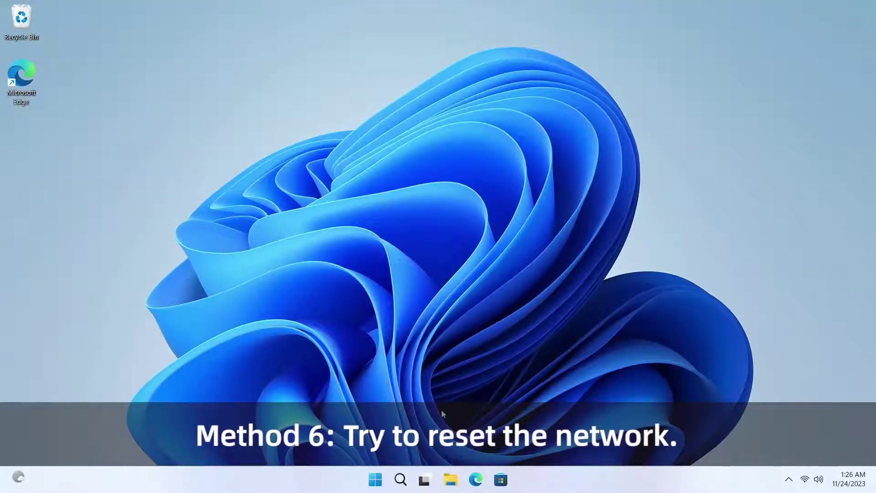
Run Network reset under Advanced network settings and confirm it, scheduling a restart in 5 minutes.
left_click(375, 480)
left_click(568, 149)
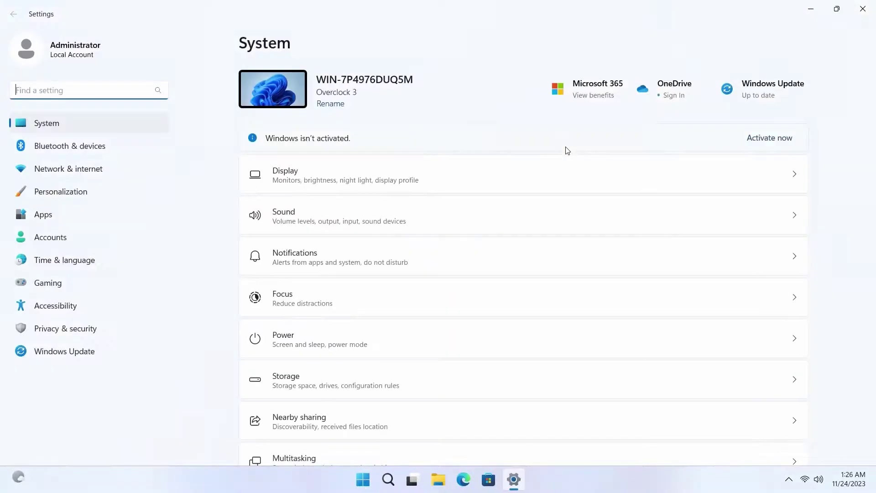
left_click(147, 166)
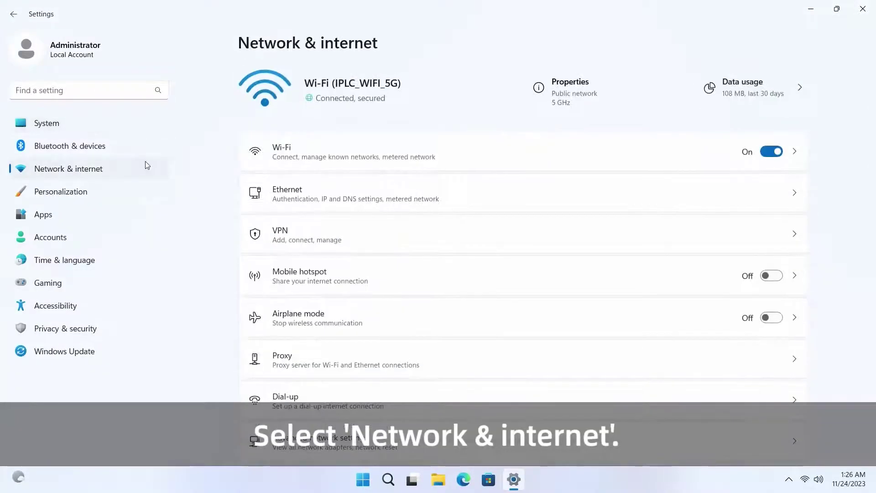
scroll(392, 364, "down", 1)
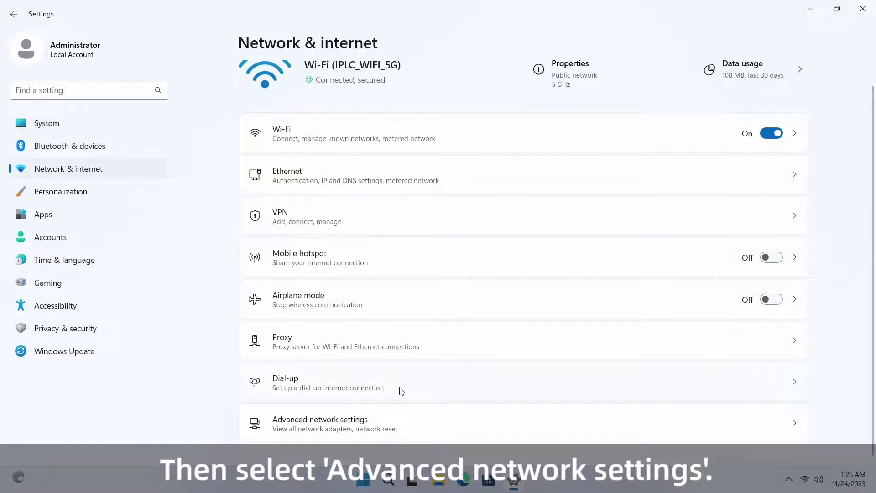
left_click(420, 433)
scroll(417, 430, "down", 2)
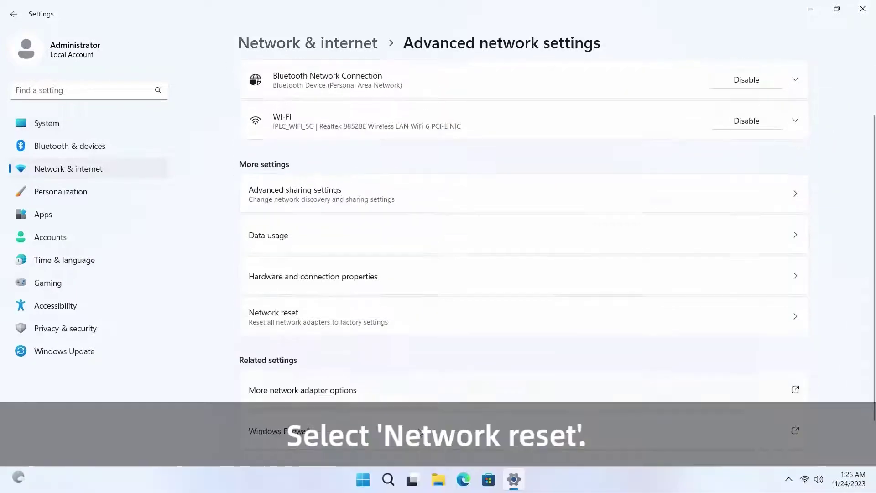
left_click(478, 316)
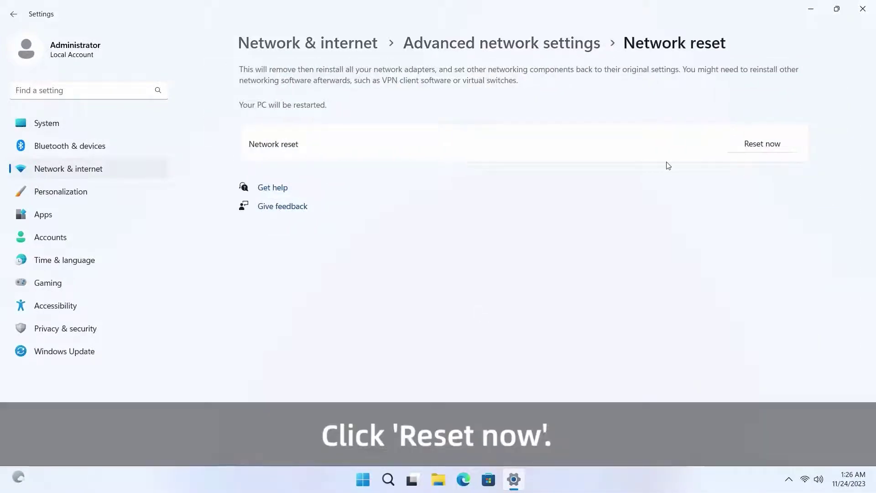
left_click(740, 147)
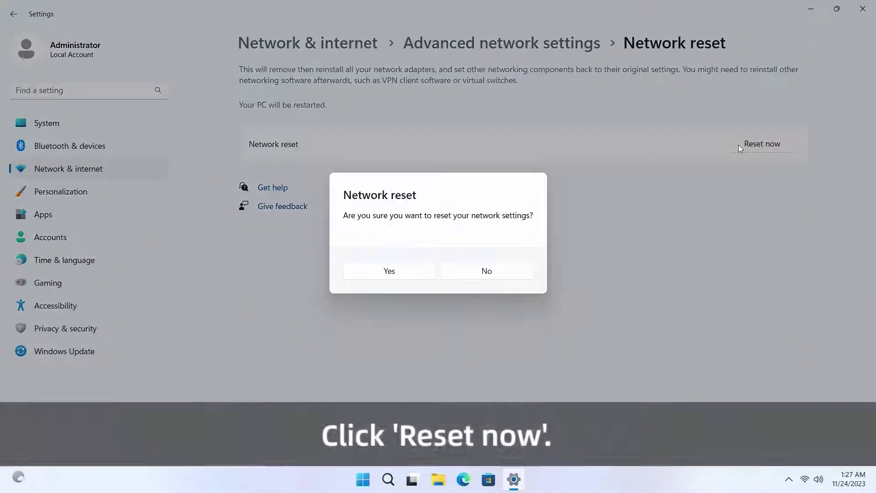
left_click(428, 274)
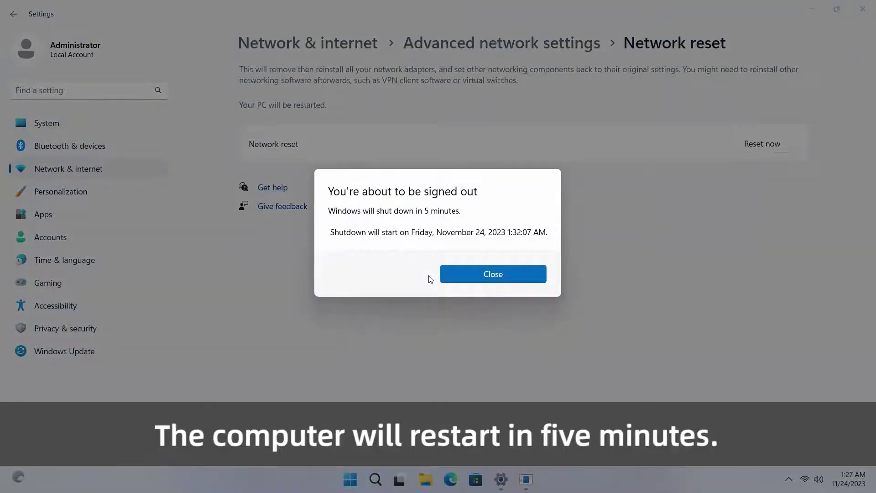